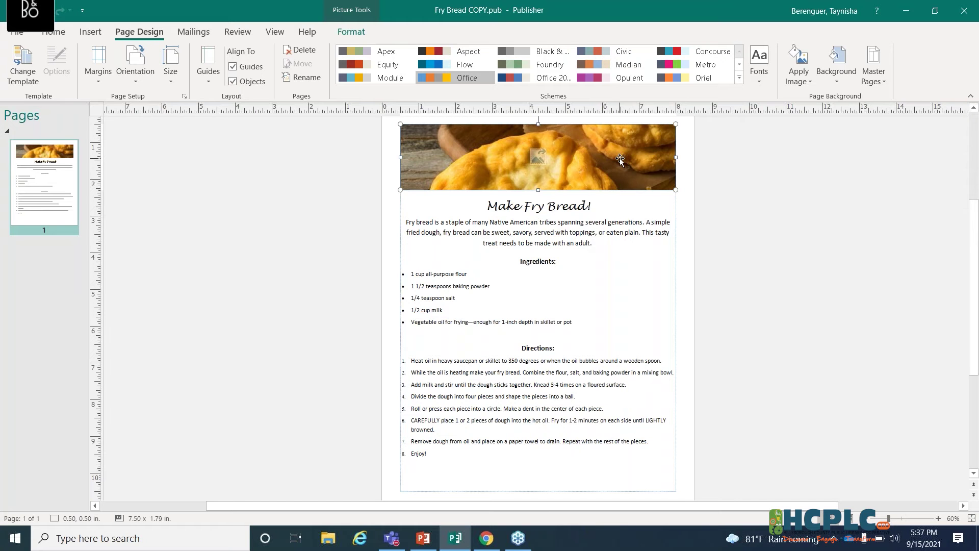
# Step: Nudge the fry bread picture and intro paragraph slightly upward, then zoom in on the page
pyautogui.moveTo(616, 160)
pyautogui.mouseDown()
pyautogui.moveTo(618, 170)
pyautogui.moveTo(656, 174)
pyautogui.moveTo(602, 156)
pyautogui.moveTo(608, 182)
pyautogui.moveTo(674, 199)
pyautogui.moveTo(617, 160)
pyautogui.mouseUp()
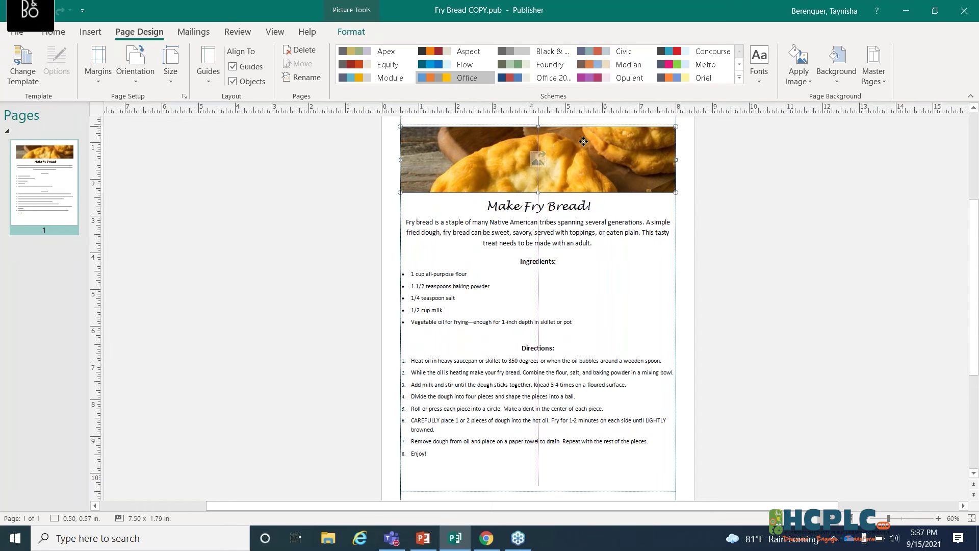
pyautogui.click(568, 206)
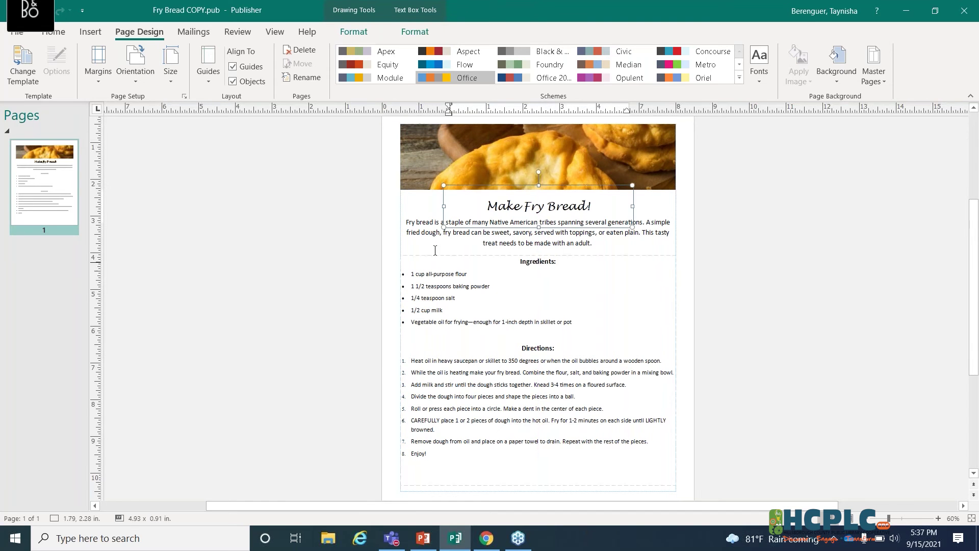
pyautogui.click(412, 215)
pyautogui.moveTo(413, 215); pyautogui.dragTo(412, 212)
pyautogui.click(452, 274)
pyautogui.click(724, 273)
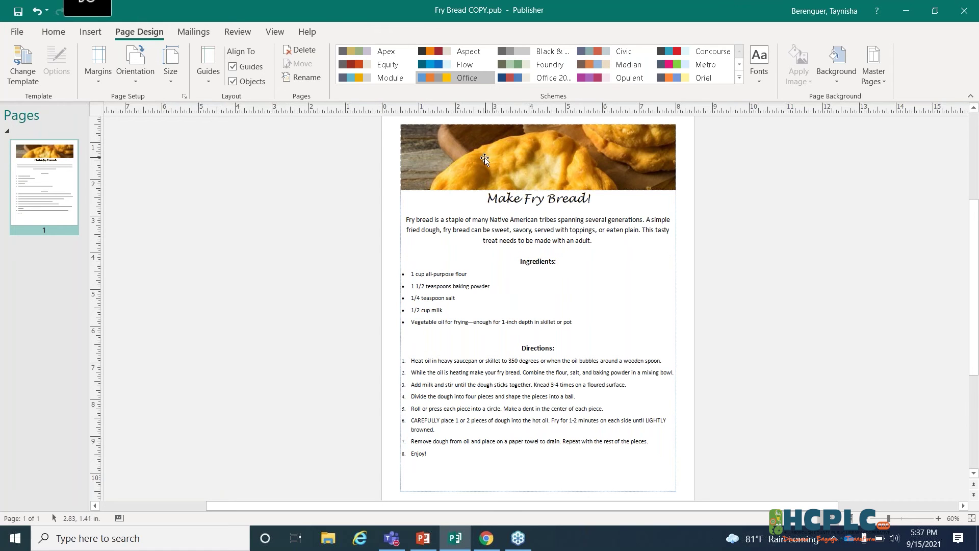
pyautogui.click(938, 518)
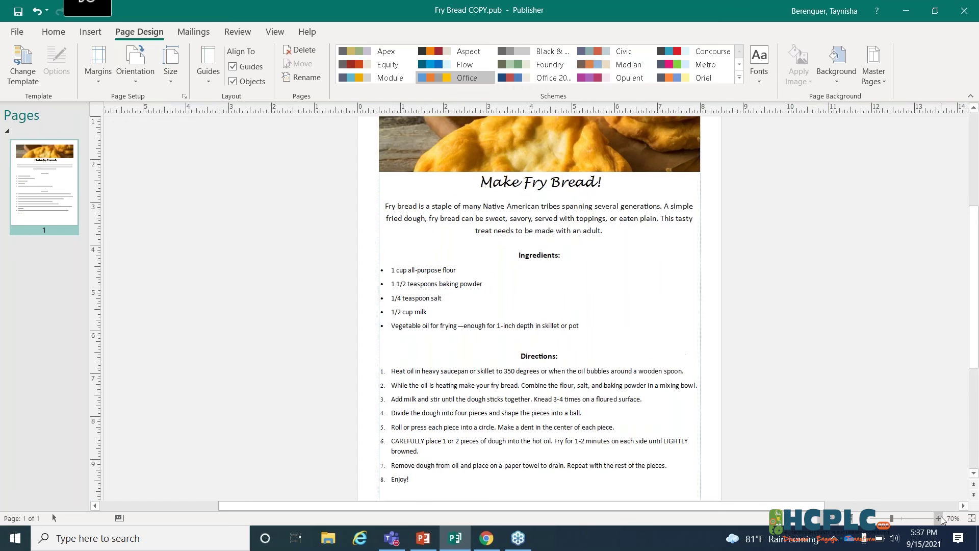
pyautogui.scroll(3, 776, 269)
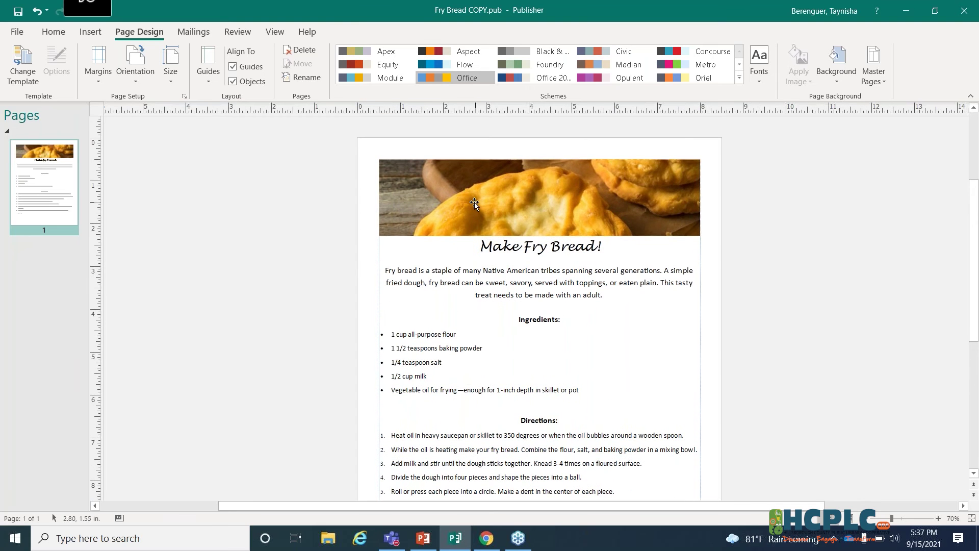
pyautogui.moveTo(474, 203)
pyautogui.mouseDown()
pyautogui.moveTo(511, 203)
pyautogui.moveTo(475, 202)
pyautogui.mouseUp()
# Step: Nudge the title, then drag the intro paragraph off the page onto the scratch area
pyautogui.click(551, 236)
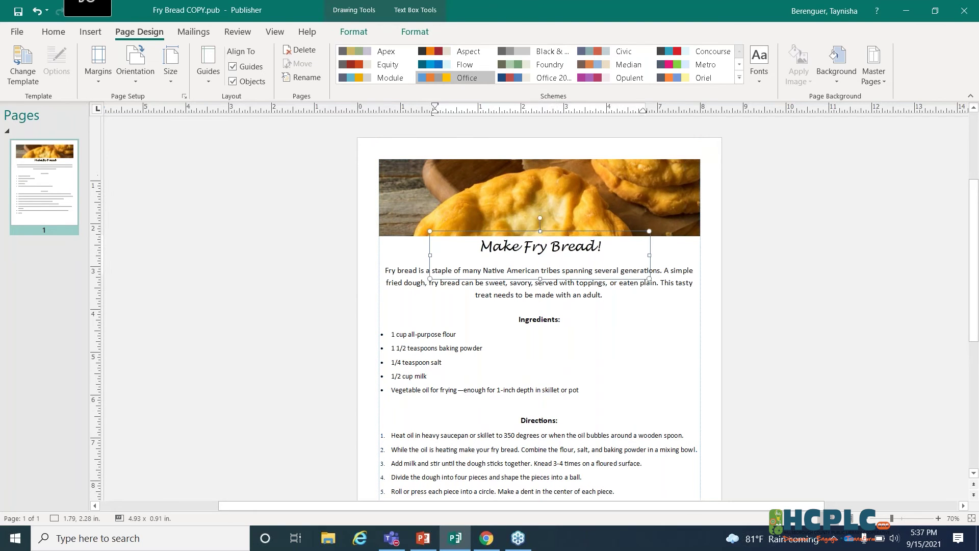
pyautogui.moveTo(551, 231); pyautogui.dragTo(549, 231)
pyautogui.click(618, 319)
pyautogui.click(620, 268)
pyautogui.click(622, 253)
pyautogui.click(637, 271)
pyautogui.moveTo(653, 262); pyautogui.dragTo(657, 266)
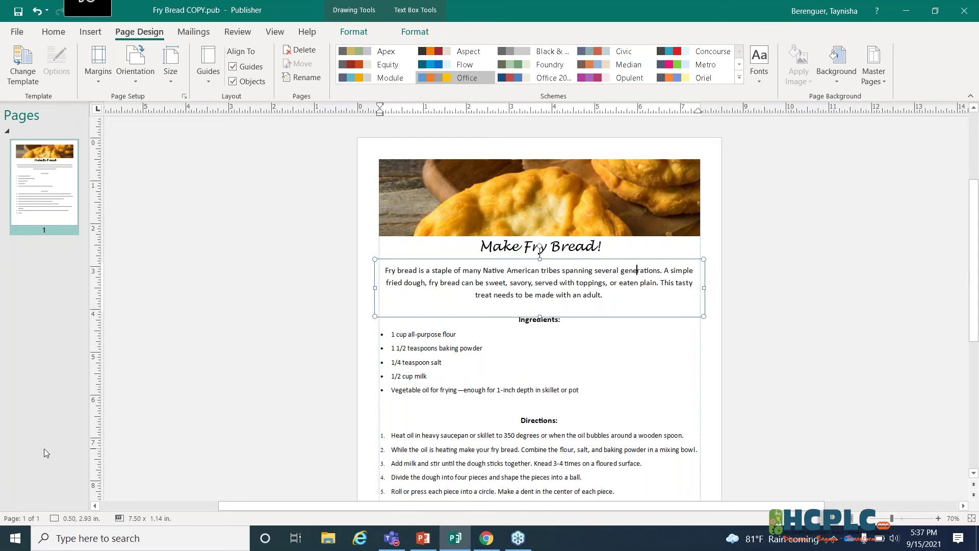
pyautogui.scroll(-1, 266, 385)
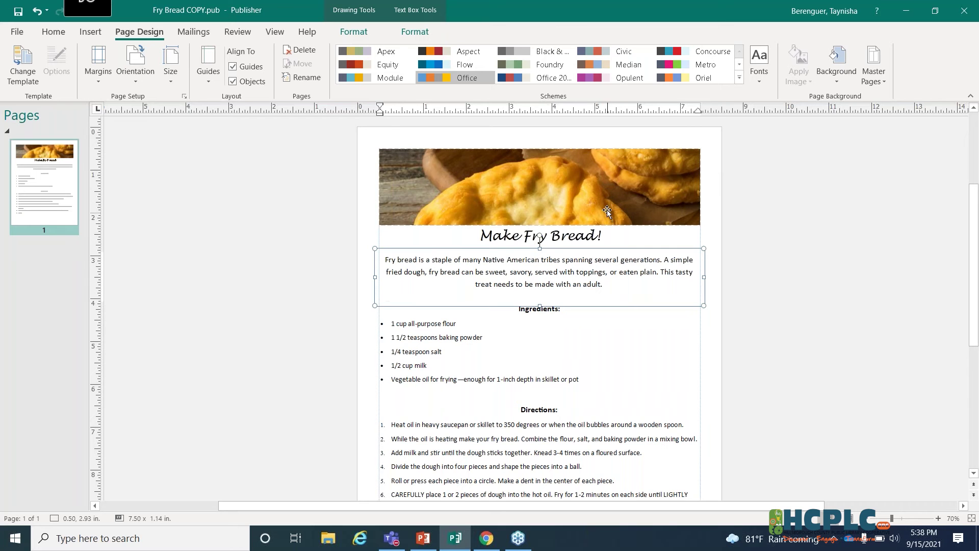
pyautogui.moveTo(594, 250); pyautogui.dragTo(220, 172)
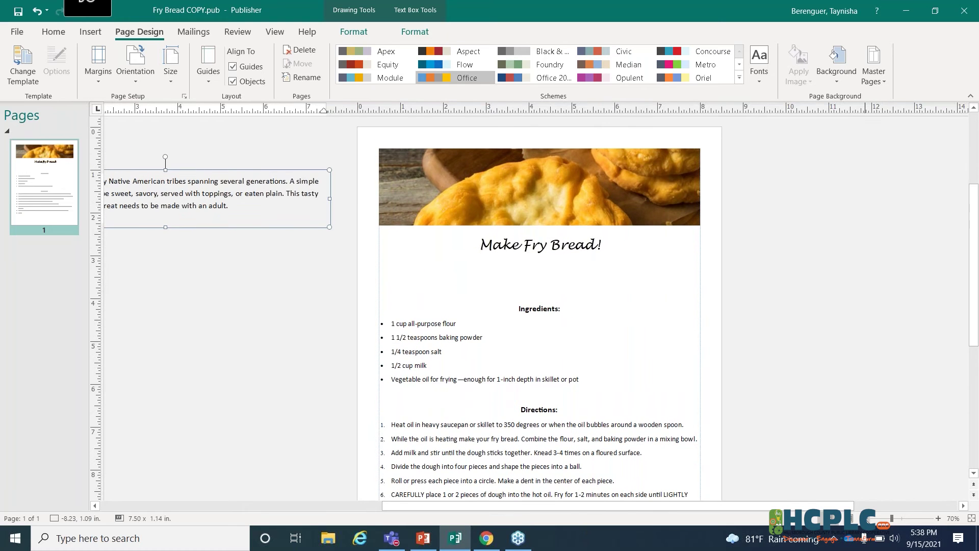
# Step: Drag the intro paragraph back onto the page just below the Make Fry Bread! title
pyautogui.scroll(-2, 930, 520)
pyautogui.scroll(-5, 903, 404)
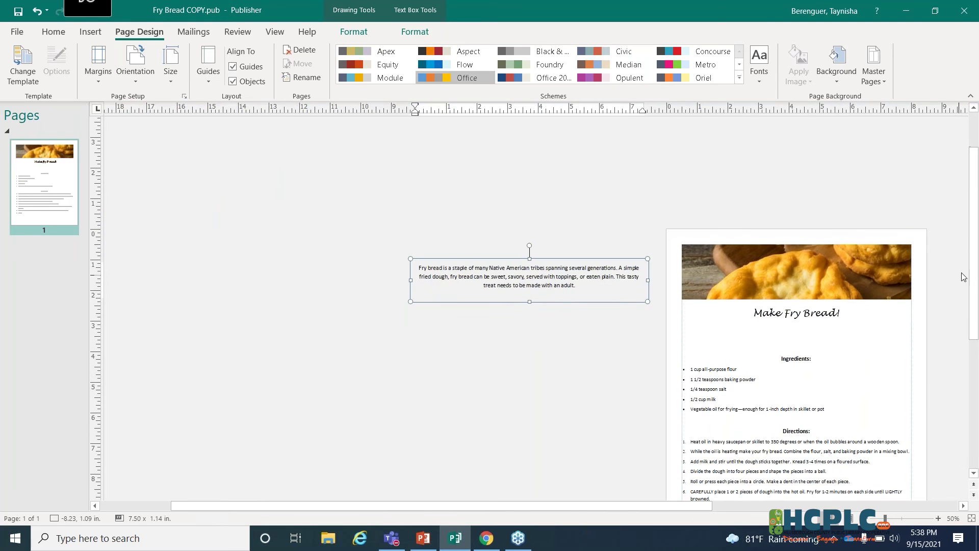
pyautogui.click(939, 518)
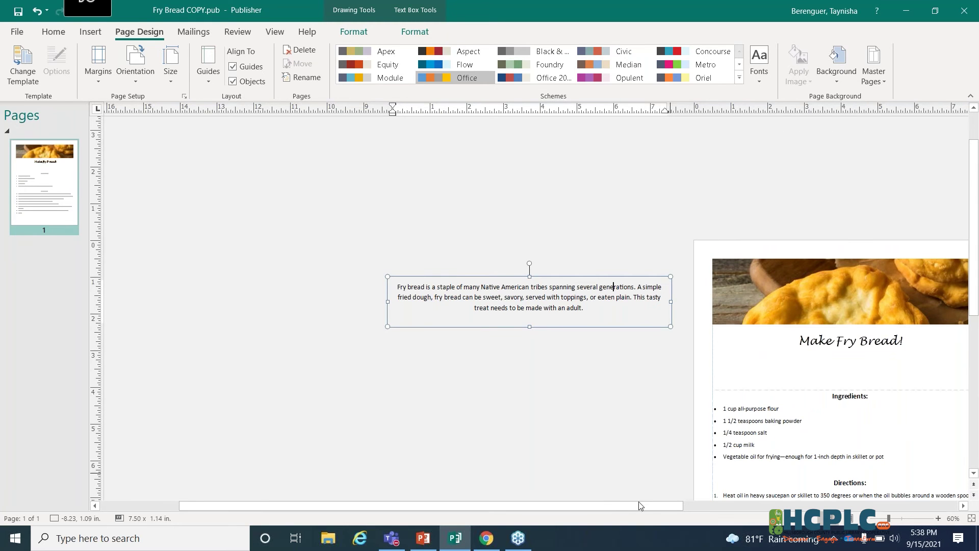
pyautogui.moveTo(614, 506); pyautogui.dragTo(776, 505)
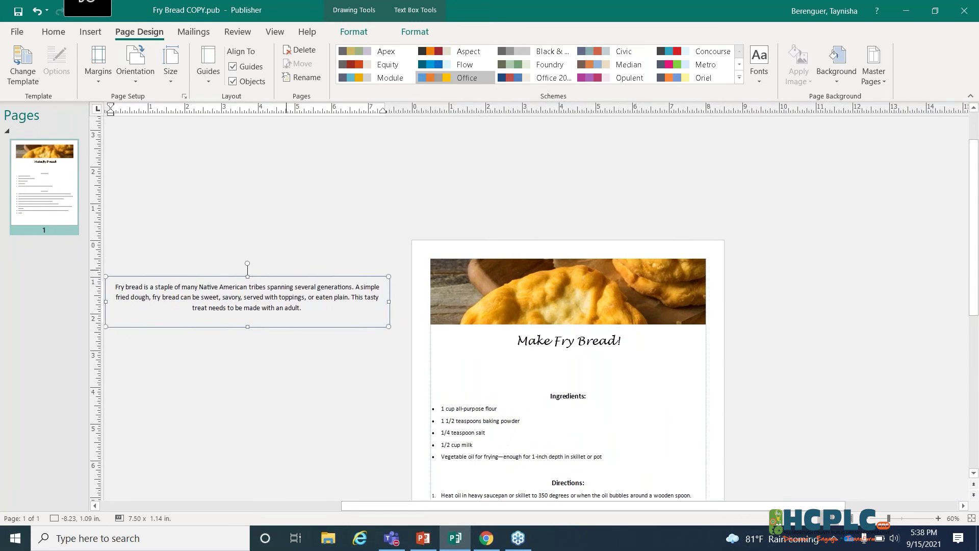
pyautogui.moveTo(286, 280); pyautogui.dragTo(607, 346)
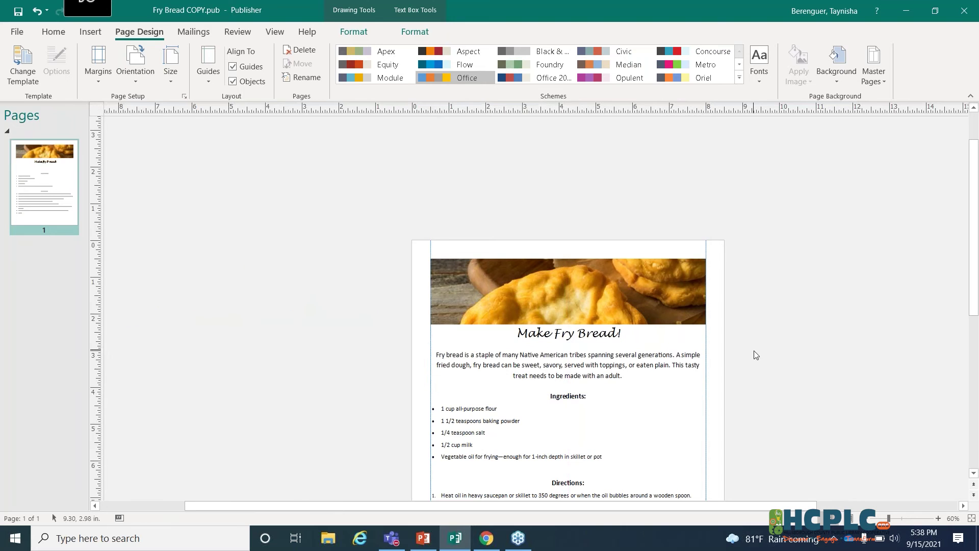
# Step: Move the fry bread picture down to sit just above the title and show the Guides layouts
pyautogui.click(561, 334)
pyautogui.click(574, 310)
pyautogui.moveTo(574, 318); pyautogui.dragTo(615, 325)
pyautogui.click(604, 345)
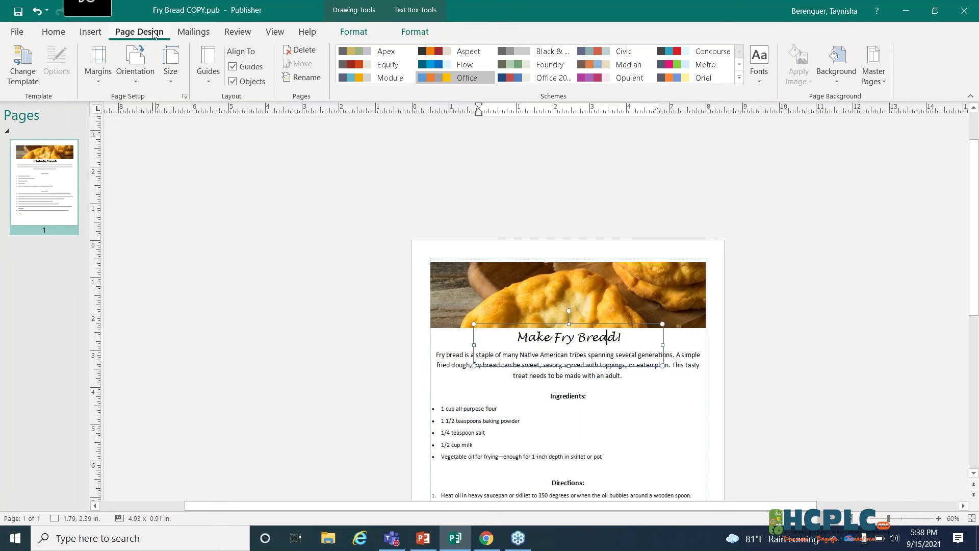
pyautogui.click(209, 75)
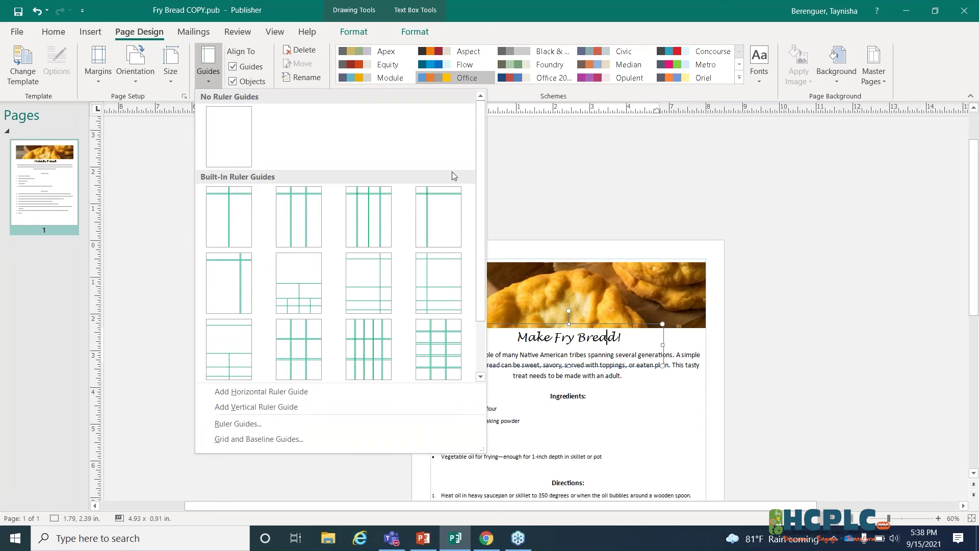
# Step: Apply a grid layout of ruler guides to the flyer
pyautogui.click(295, 356)
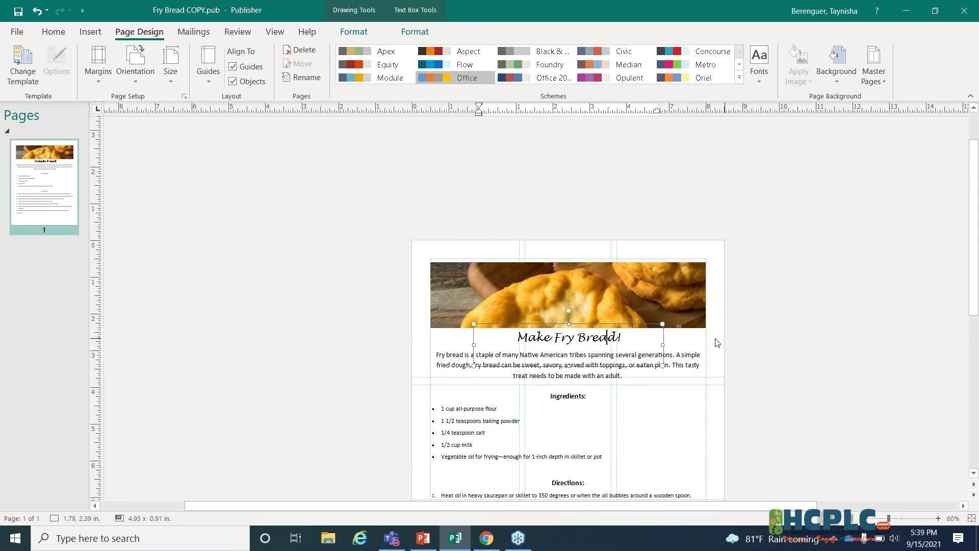
pyautogui.scroll(-5, 704, 337)
pyautogui.scroll(1, 555, 200)
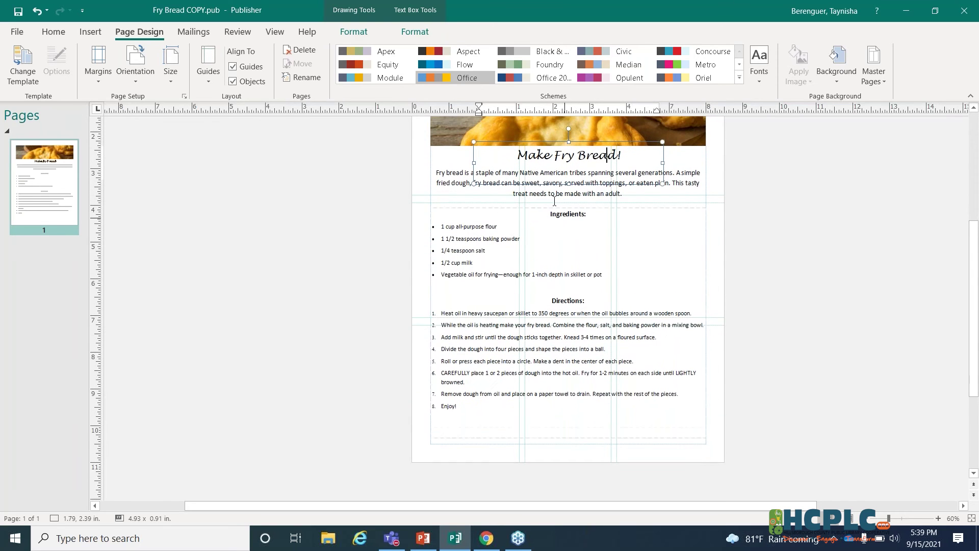
# Step: Remove all ruler guides with No Ruler Guides, then check the Margins presets and Guides options
pyautogui.click(206, 77)
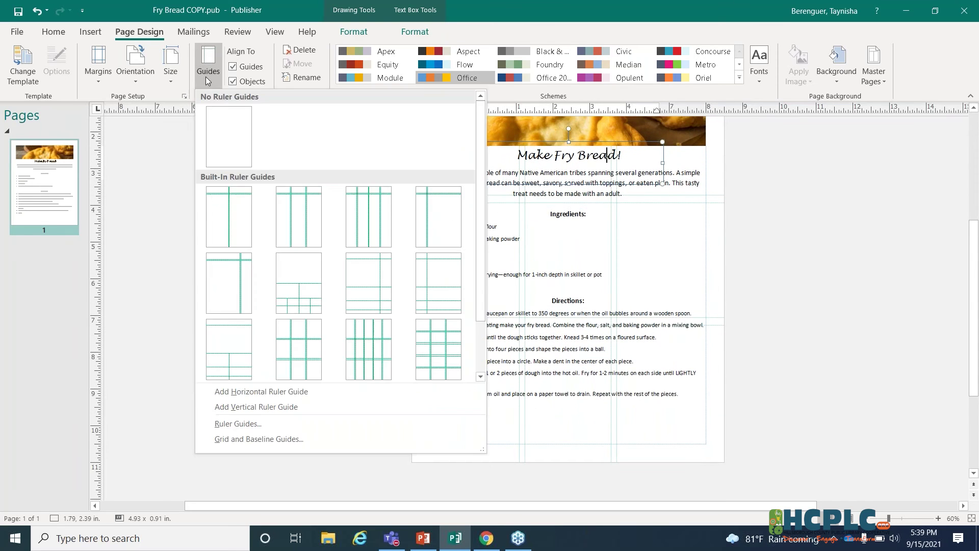
pyautogui.click(216, 127)
pyautogui.scroll(5, 637, 270)
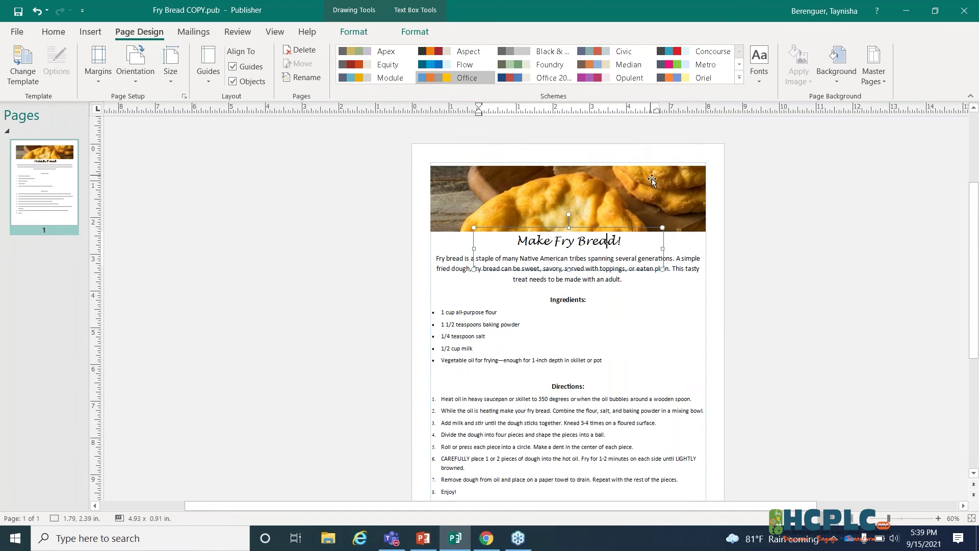
pyautogui.scroll(-2, 719, 357)
pyautogui.scroll(-1, 722, 474)
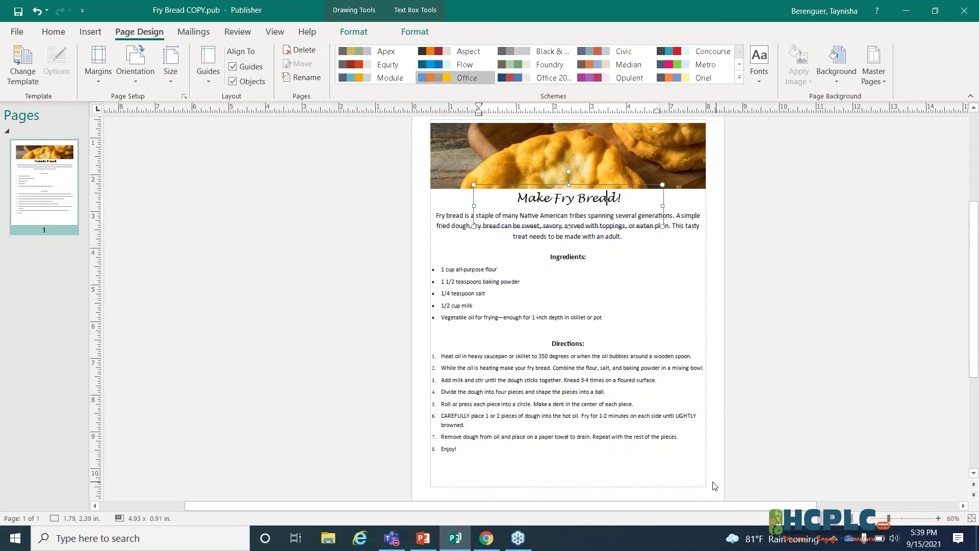
pyautogui.click(93, 59)
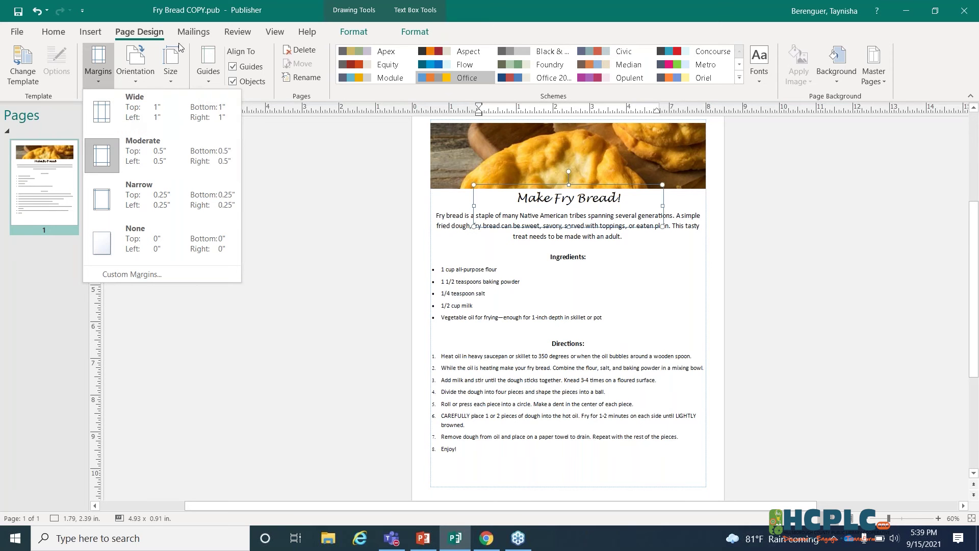
pyautogui.click(198, 68)
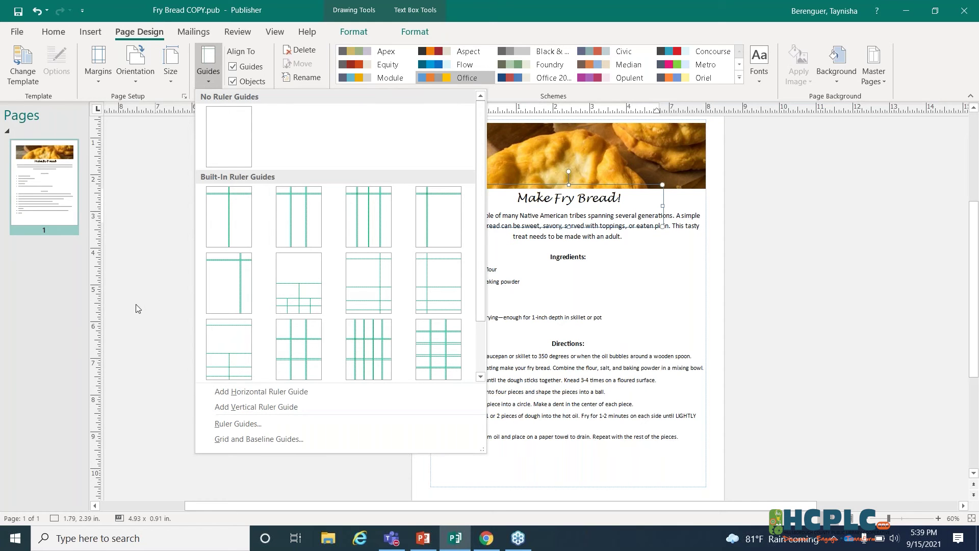
# Step: Add a horizontal ruler guide and drag another down to about 5.5 in through Ingredients
pyautogui.click(238, 391)
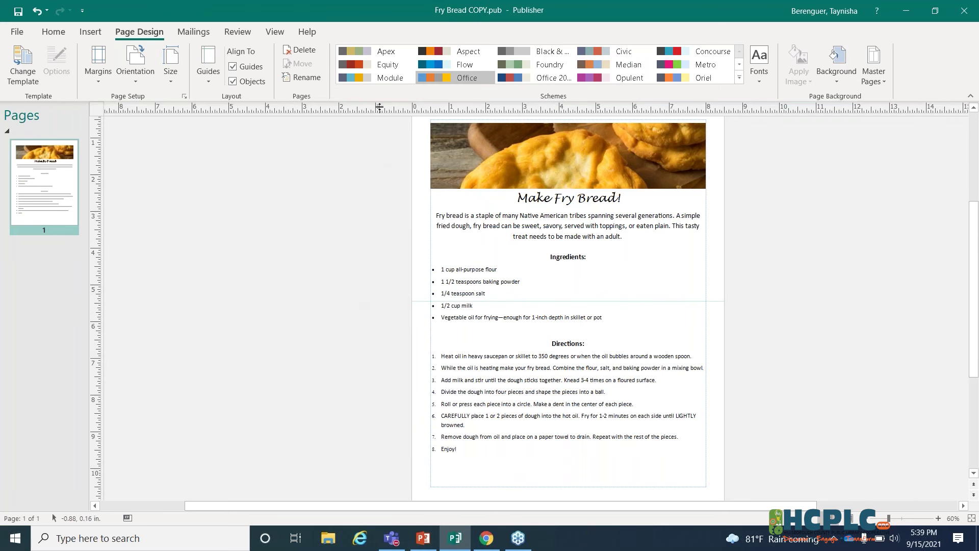
pyautogui.moveTo(380, 107); pyautogui.dragTo(356, 305)
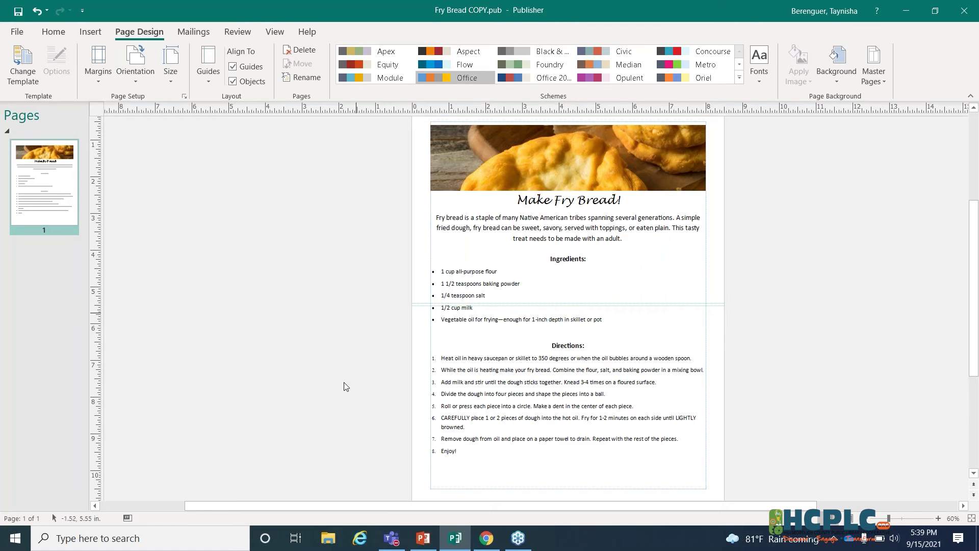
pyautogui.scroll(1, 825, 337)
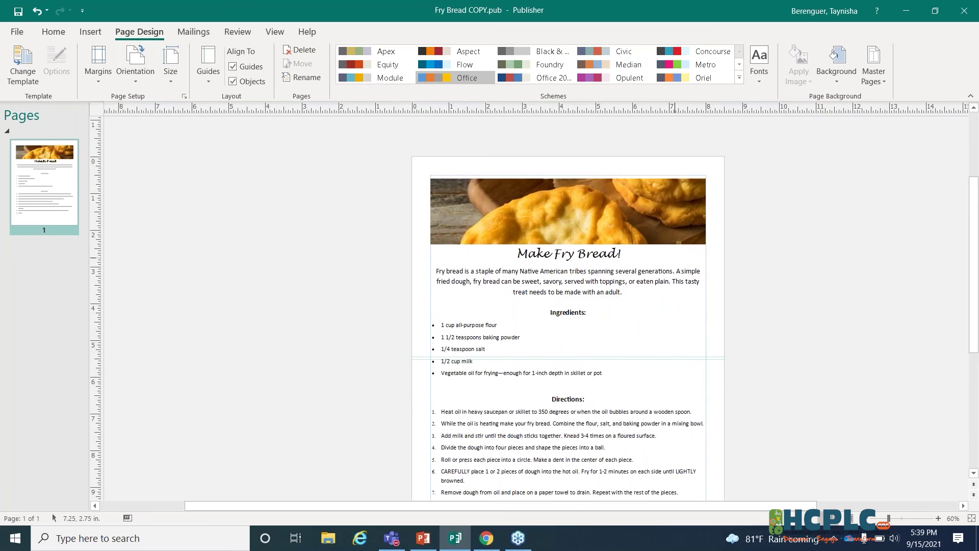
pyautogui.scroll(-3, 864, 403)
pyautogui.scroll(4, 864, 403)
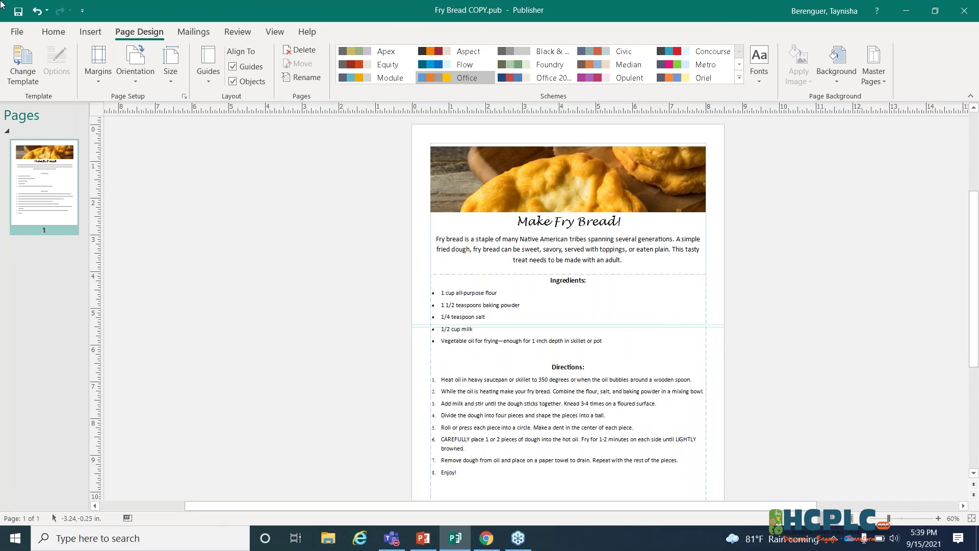
# Step: Bring up Save As for Fry Bread COPY in Documents, keeping the Publisher Files type, then cancel
pyautogui.click(15, 33)
pyautogui.click(30, 147)
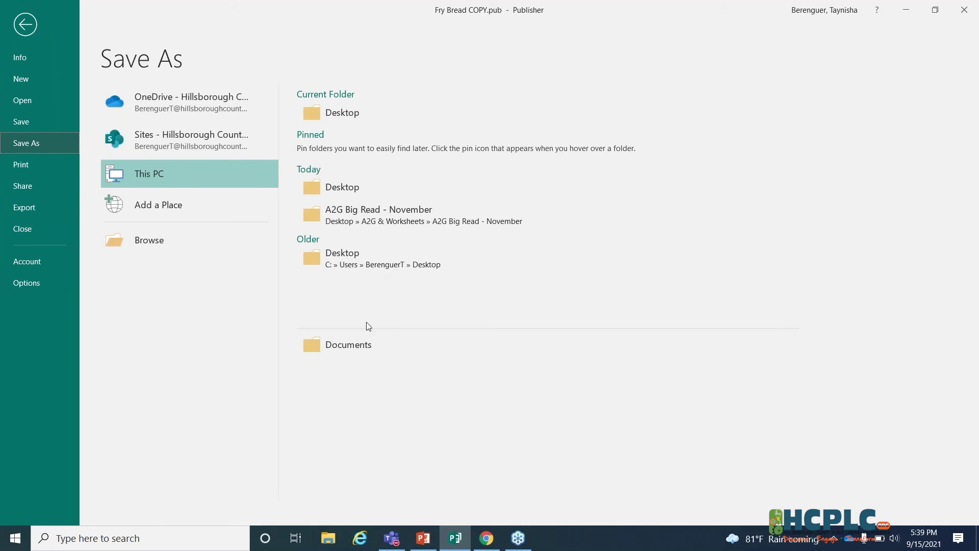
pyautogui.click(360, 355)
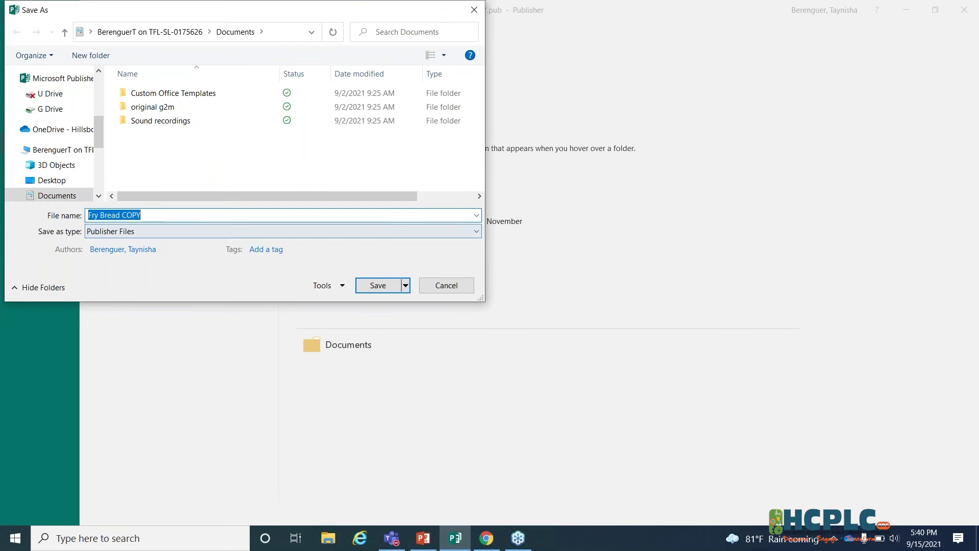
pyautogui.click(152, 232)
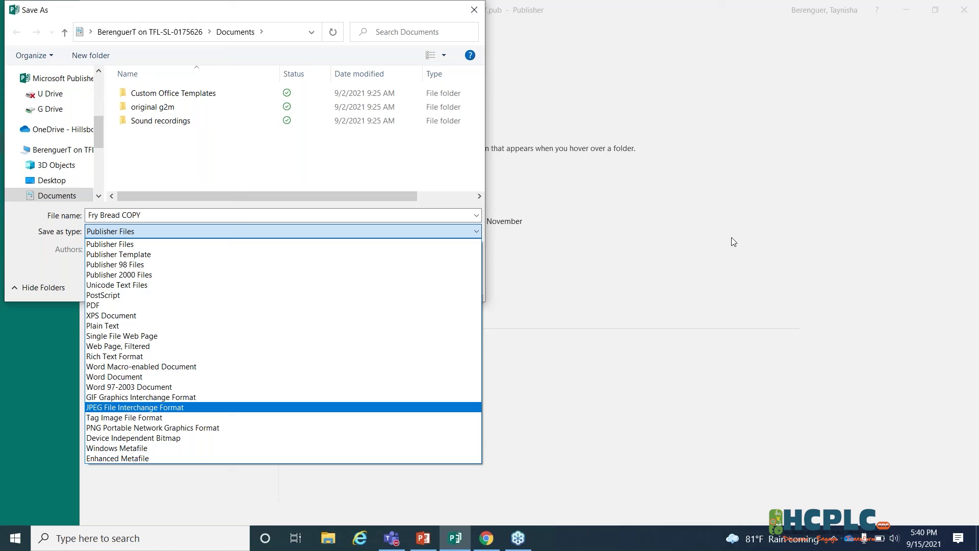
pyautogui.click(475, 11)
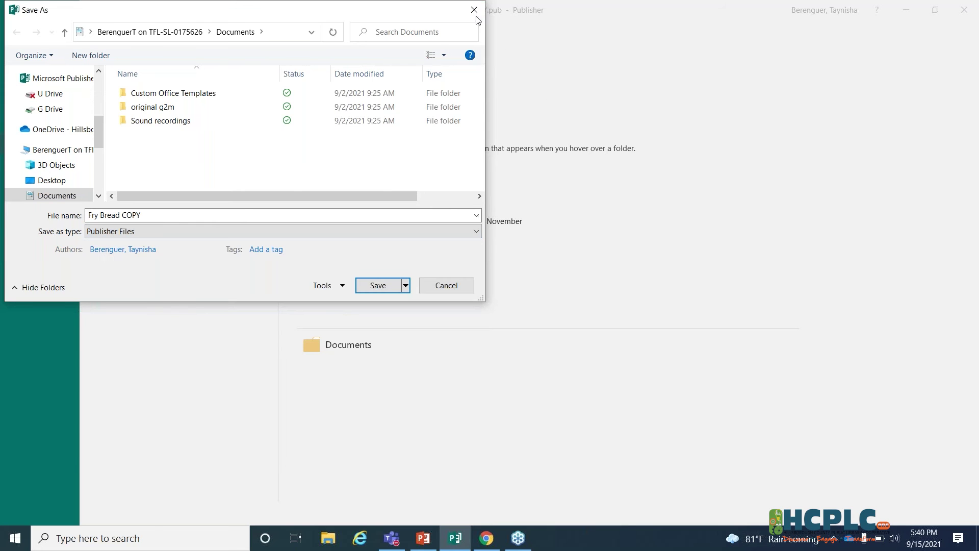
pyautogui.click(446, 286)
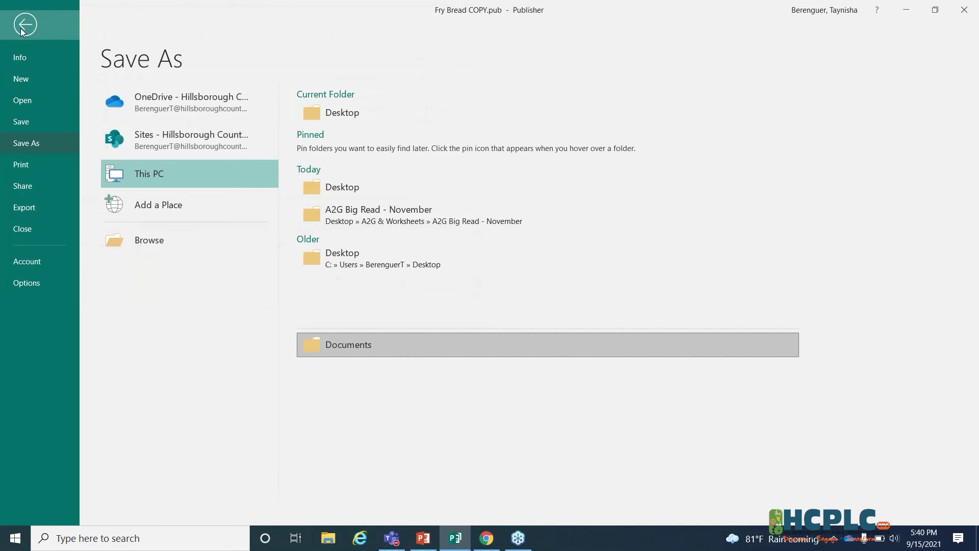
# Step: Back out of the save options to the flyer, then reopen the File backstage view
pyautogui.press('Escape')
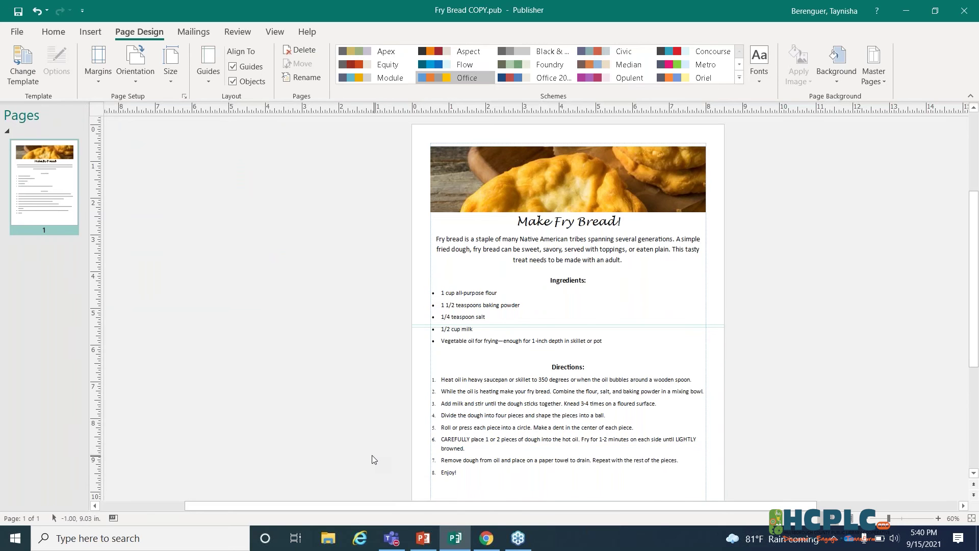
pyautogui.click(15, 31)
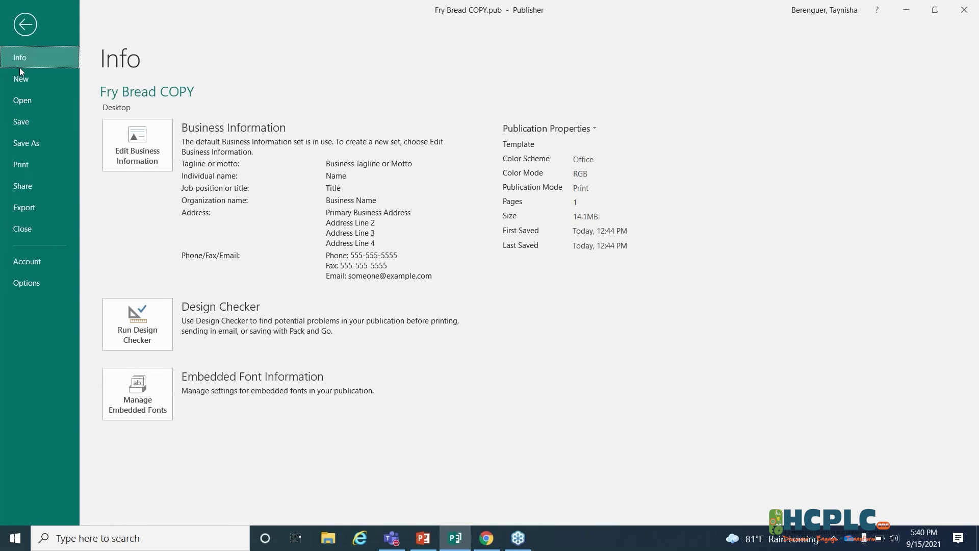
pyautogui.click(25, 24)
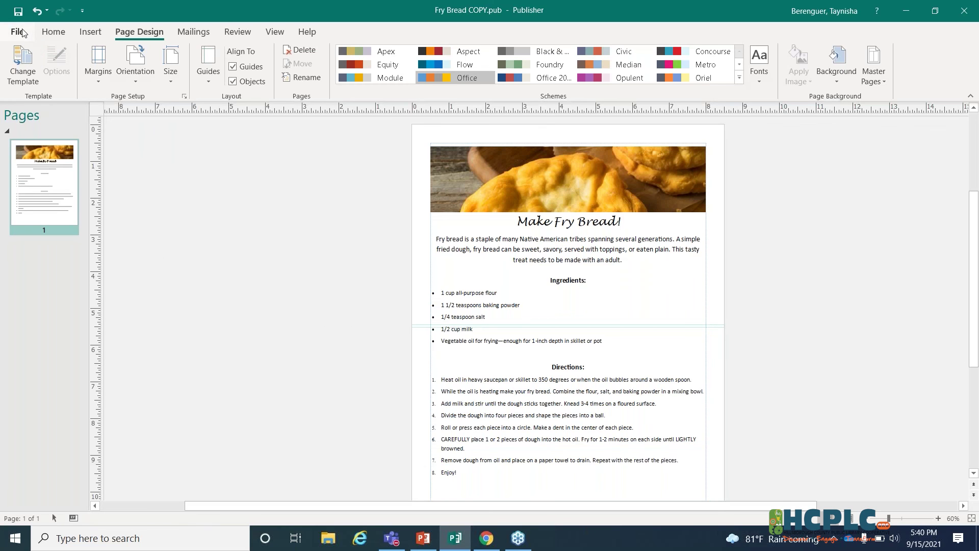
pyautogui.click(22, 33)
# Step: Create a new publication from the Birthday invitations featured template
pyautogui.click(24, 80)
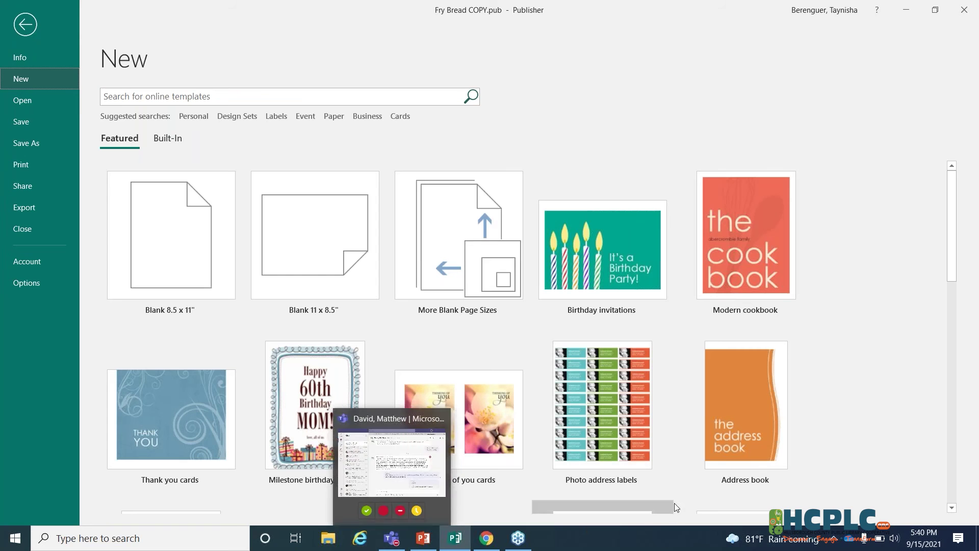
pyautogui.scroll(-3, 960, 278)
pyautogui.scroll(3, 172, 242)
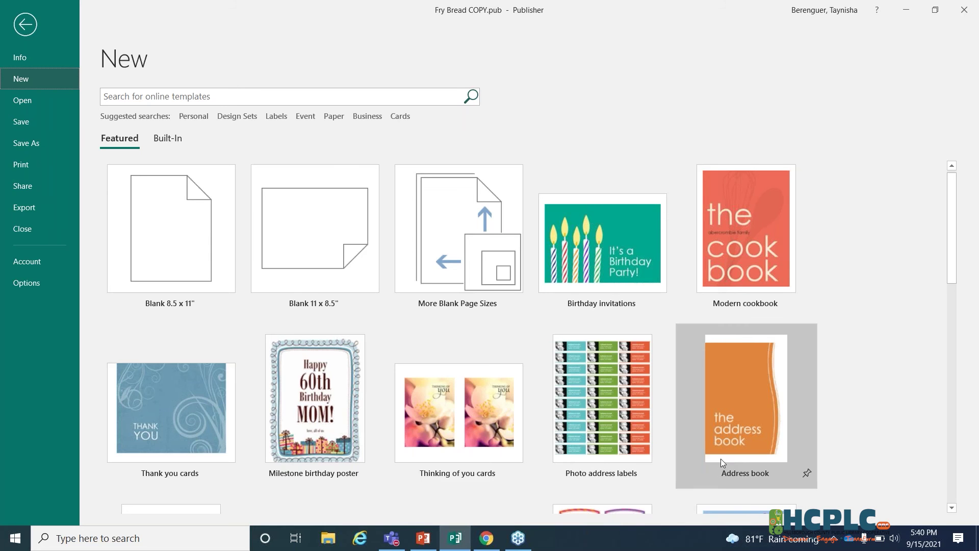
pyautogui.click(619, 246)
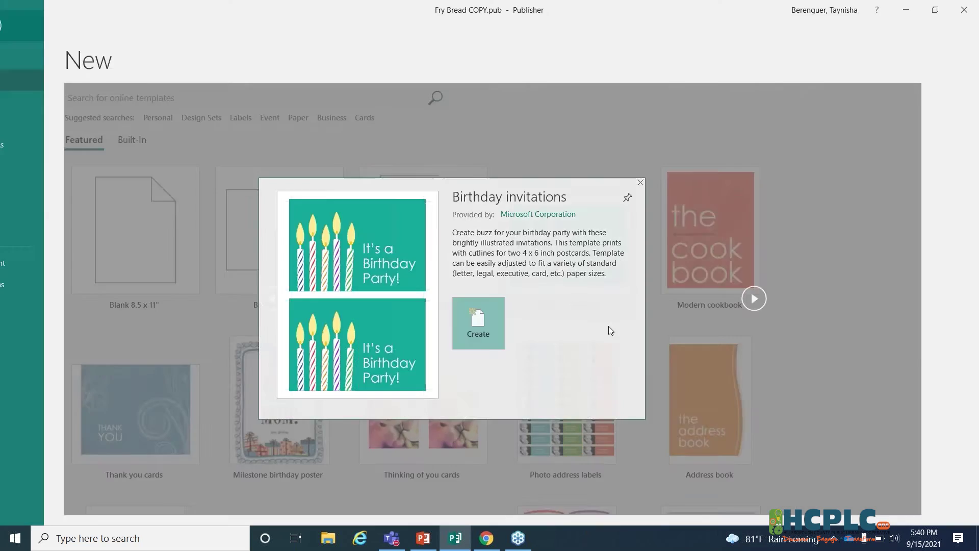
pyautogui.click(478, 323)
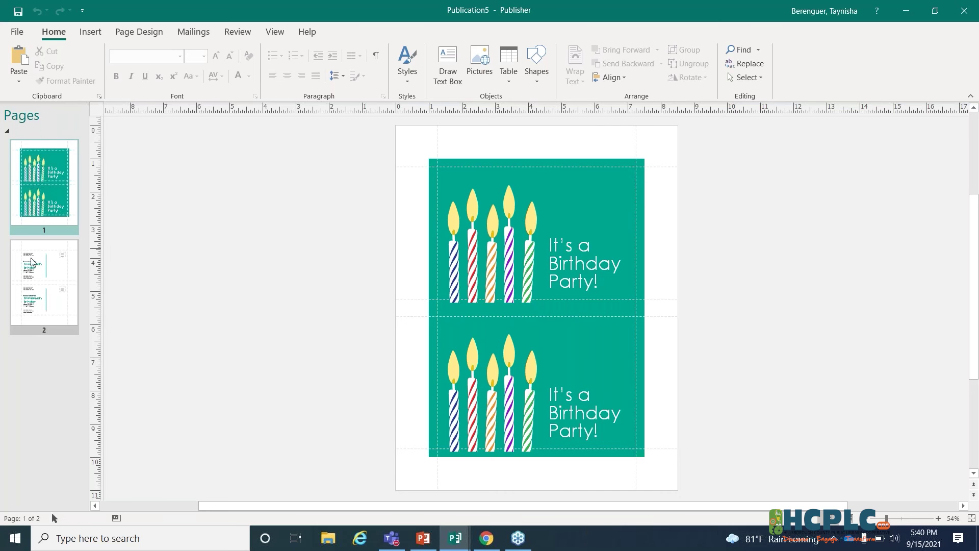
# Step: Show the invitation's back page at 100% zoom and scroll through the party details
pyautogui.click(38, 281)
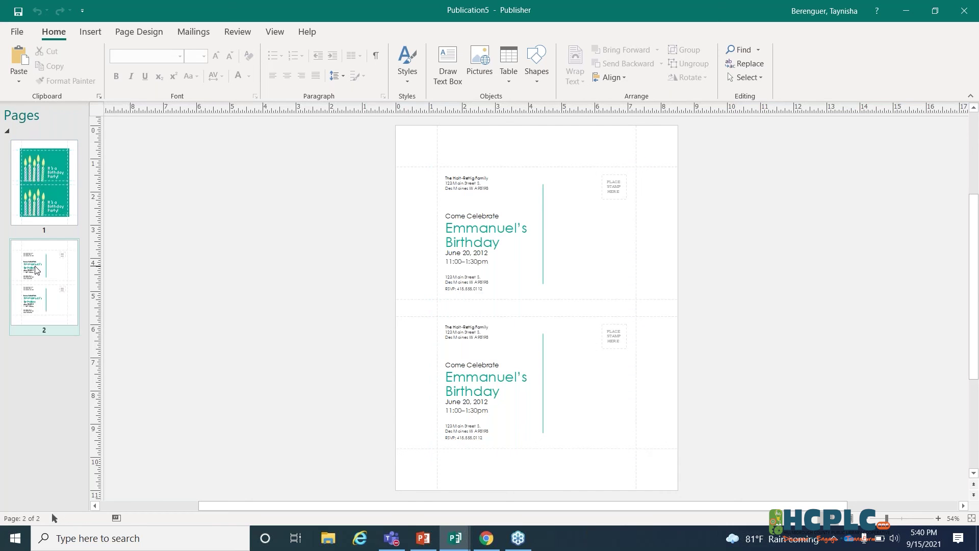
pyautogui.doubleClick(482, 239)
pyautogui.click(298, 236)
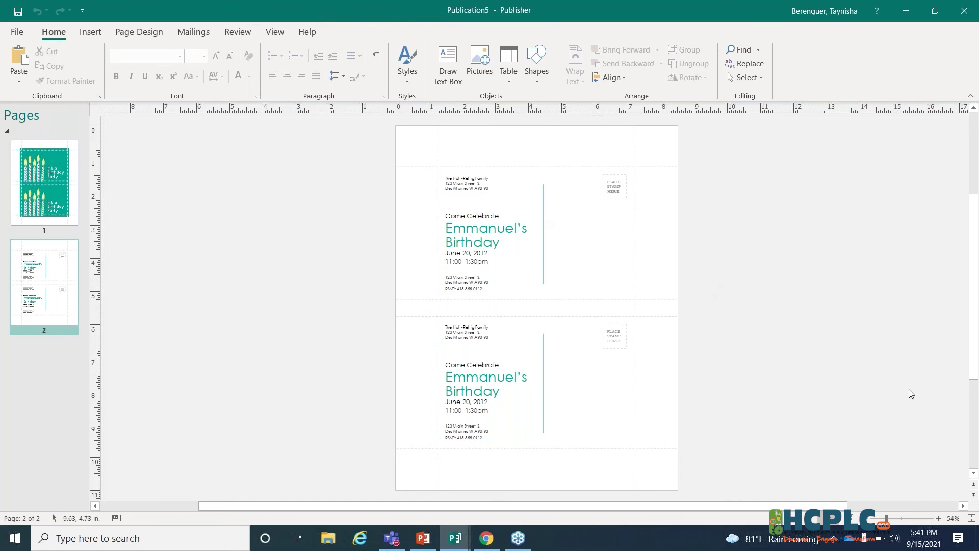
pyautogui.click(939, 518)
pyautogui.click(938, 518)
pyautogui.click(939, 518)
pyautogui.click(939, 518)
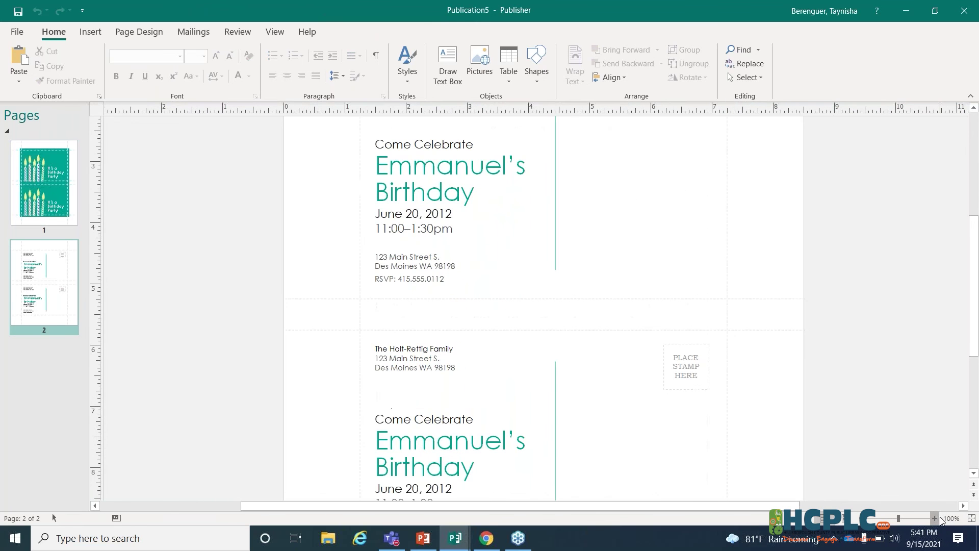
pyautogui.scroll(5, 898, 311)
pyautogui.scroll(2, 667, 360)
pyautogui.scroll(-1, 682, 306)
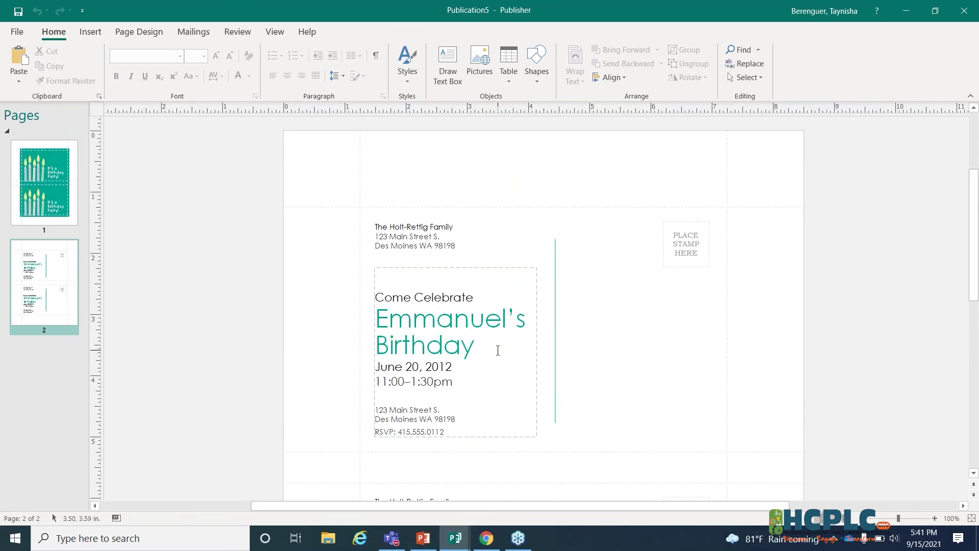
pyautogui.scroll(-1, 413, 333)
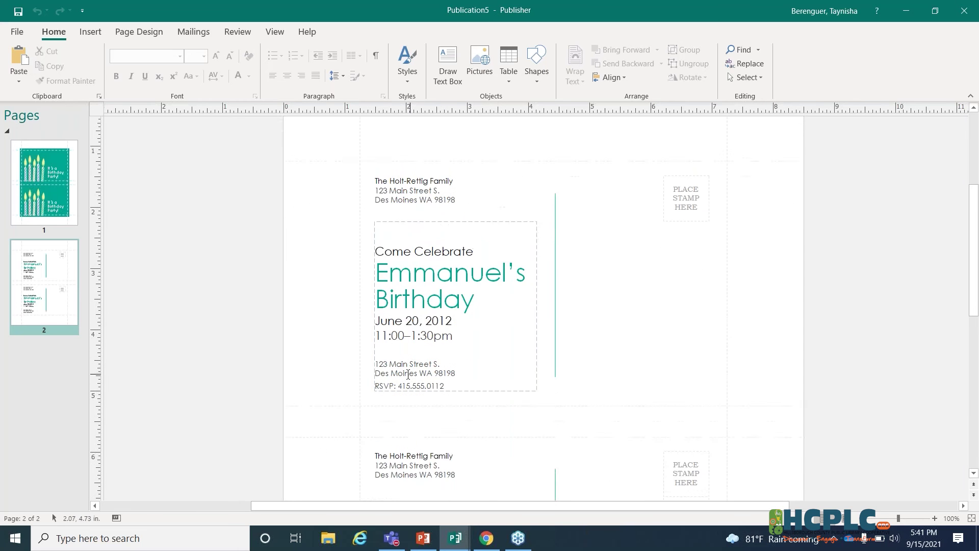
pyautogui.scroll(1, 398, 374)
pyautogui.scroll(-3, 390, 374)
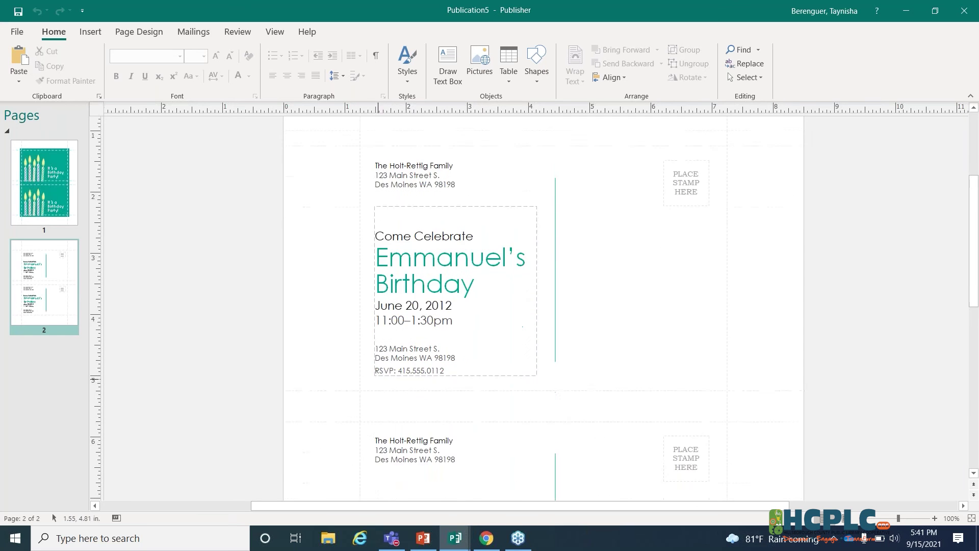
pyautogui.moveTo(973, 278); pyautogui.dragTo(965, 188)
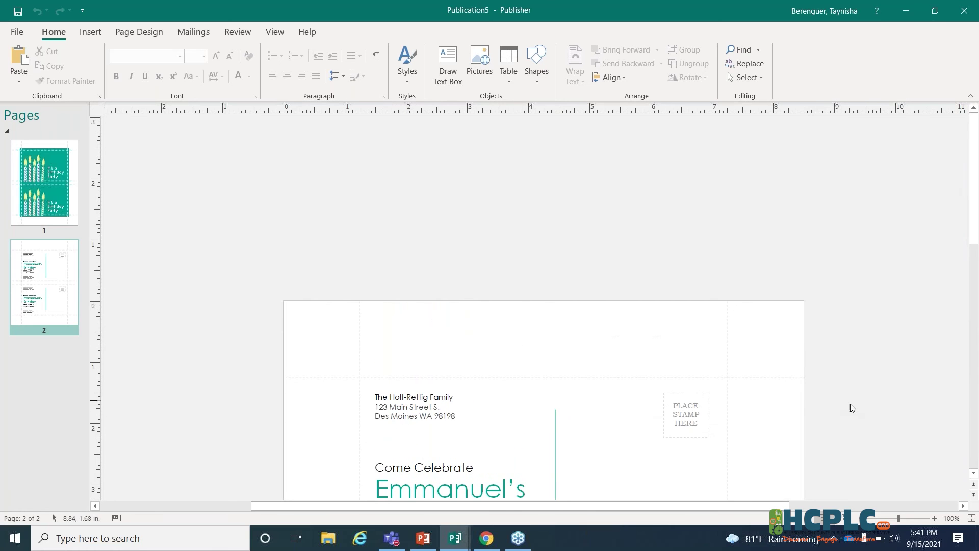
pyautogui.scroll(-1, 852, 407)
pyautogui.scroll(-4, 978, 226)
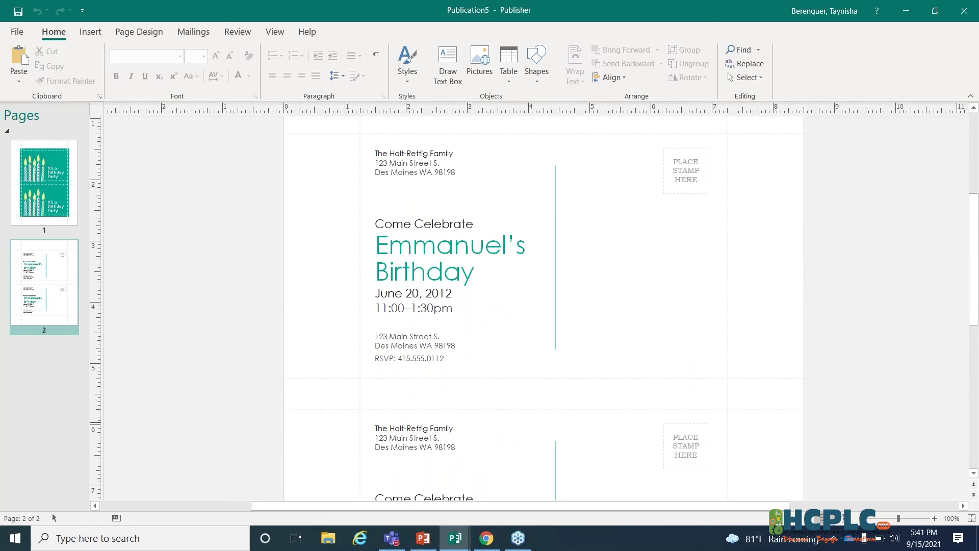
# Step: Glance at the candle front page, return to the back page, then open File info
pyautogui.click(31, 194)
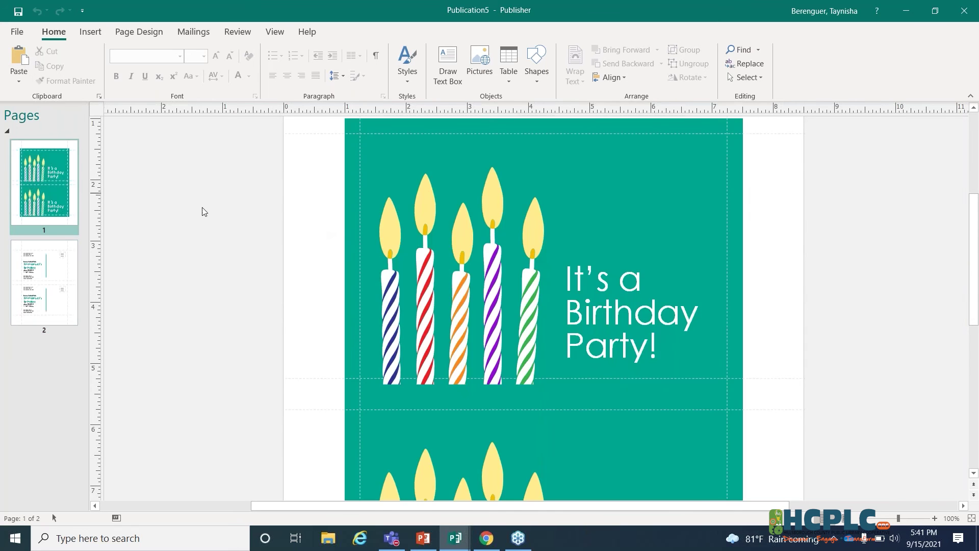
pyautogui.click(43, 263)
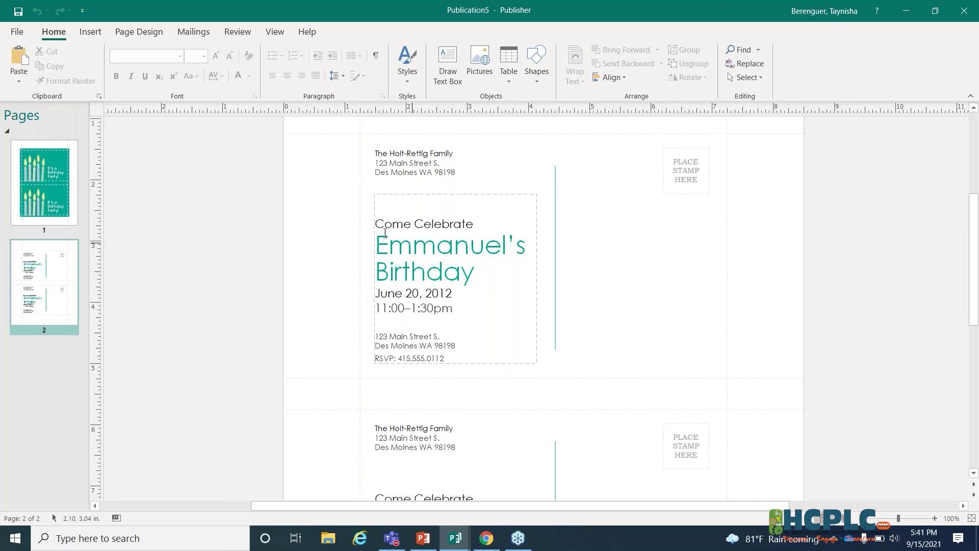
pyautogui.click(17, 31)
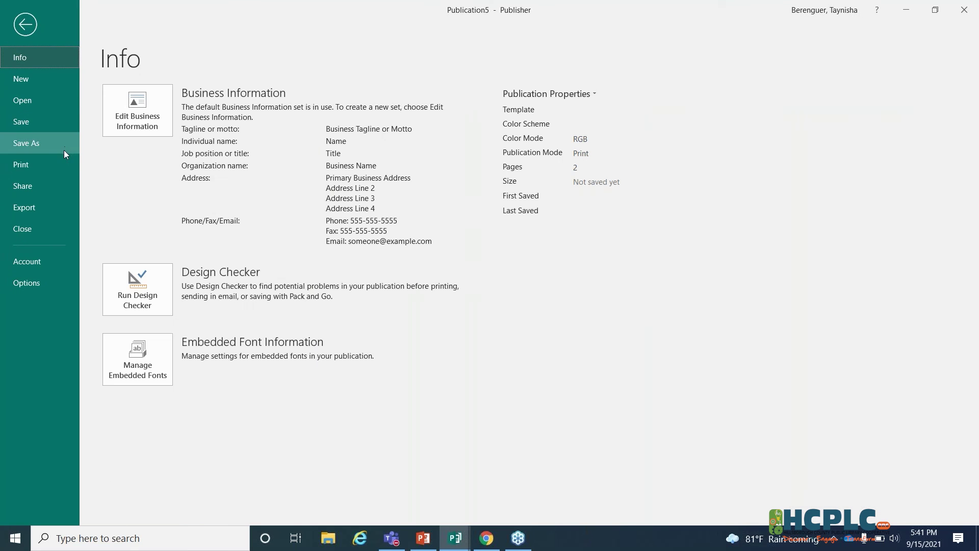
# Step: Search online templates for 'labels' and create a publication from Address labels (Retro Holiday)
pyautogui.click(38, 80)
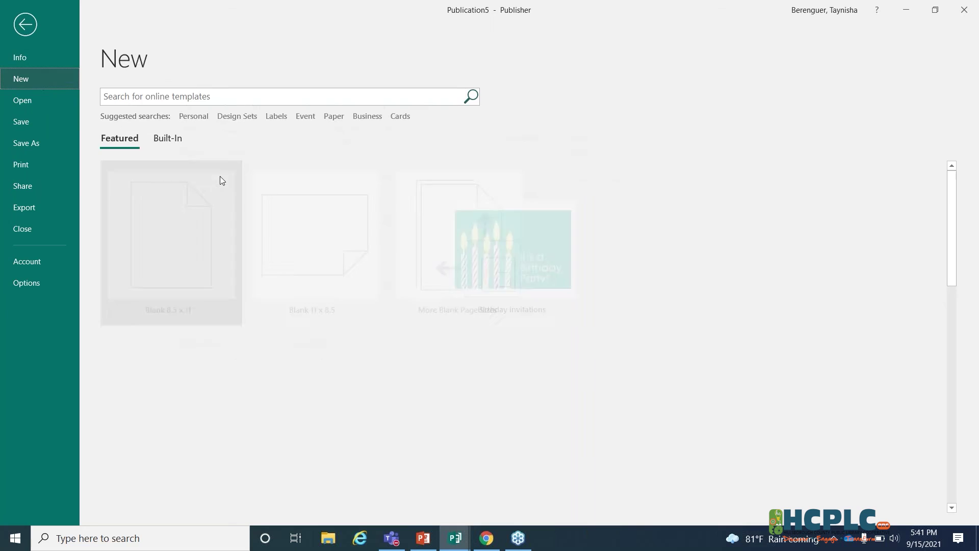
pyautogui.click(230, 93)
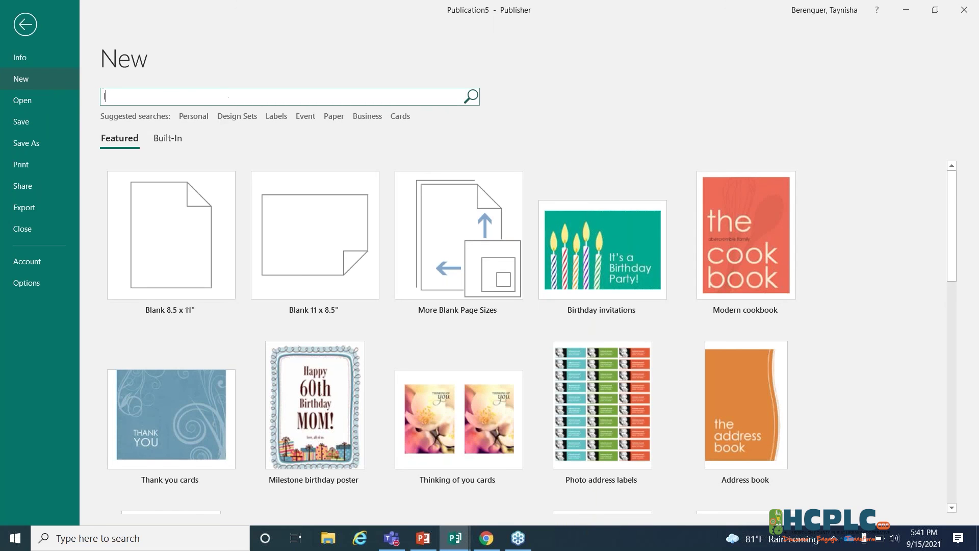
pyautogui.write('labels')
pyautogui.press('Return')
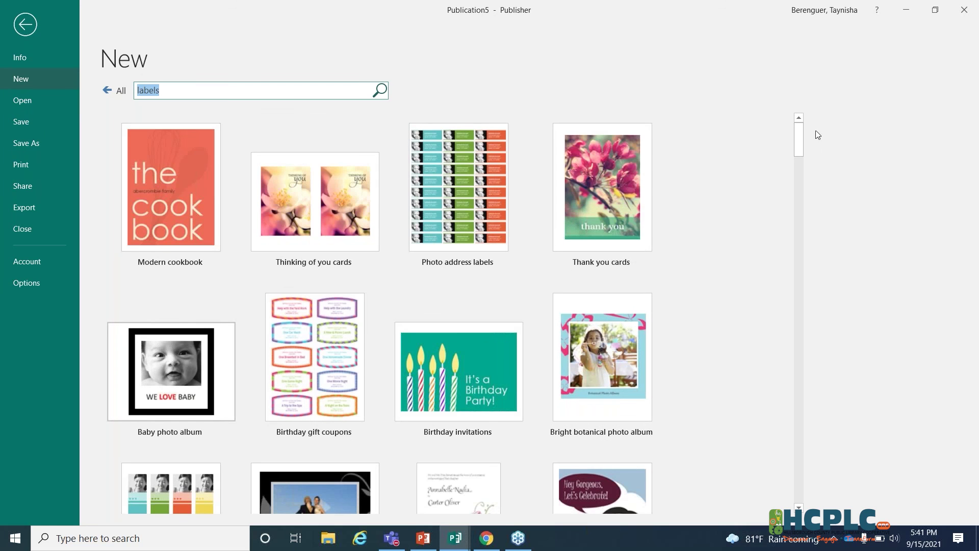
pyautogui.moveTo(798, 146); pyautogui.dragTo(799, 242)
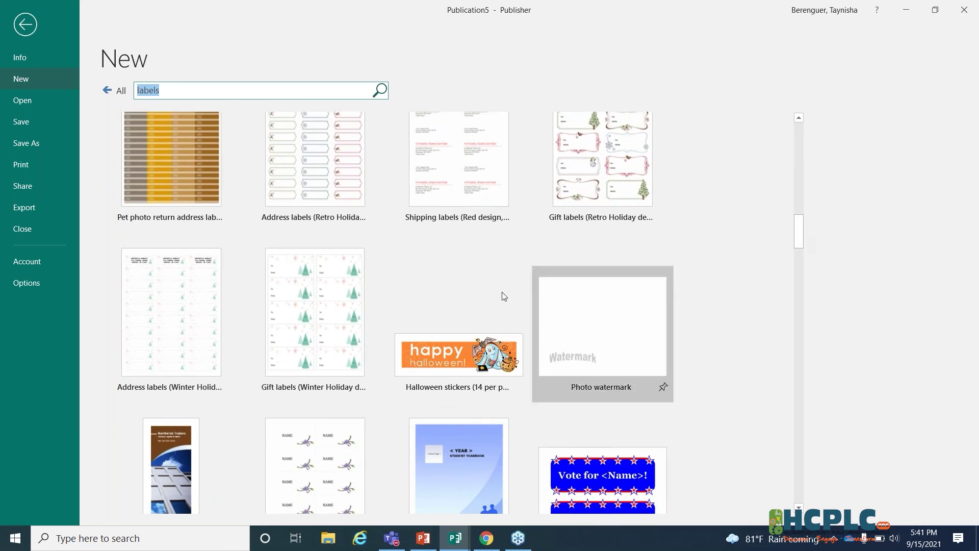
pyautogui.click(316, 163)
pyautogui.click(570, 395)
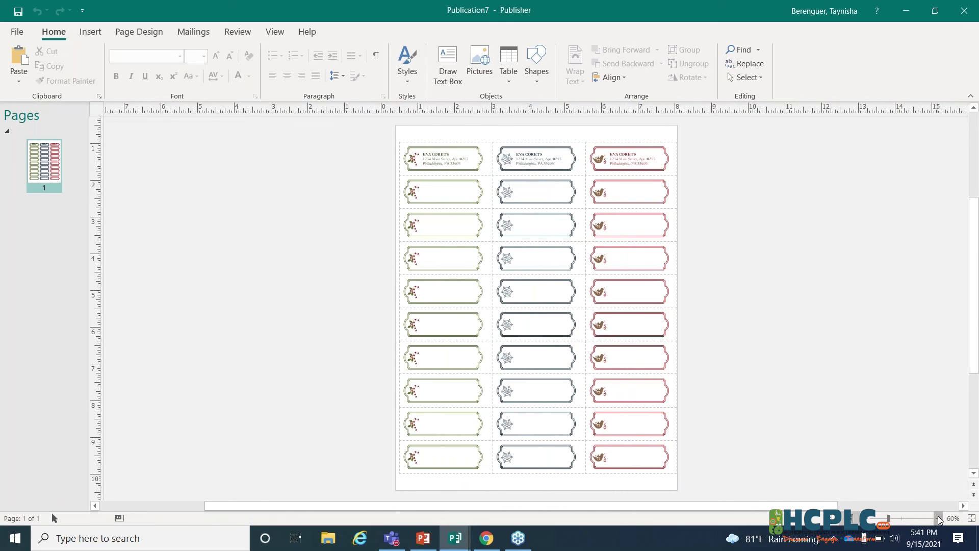
# Step: Scroll through the holiday address labels to review them
pyautogui.keyDown('ctrl'); pyautogui.scroll(5, 719, 357); pyautogui.keyUp('ctrl')
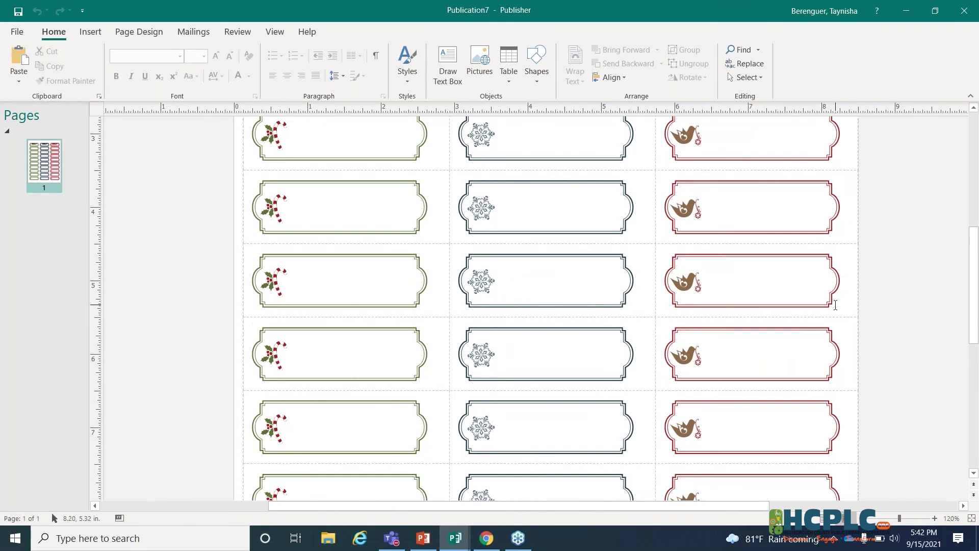
pyautogui.scroll(5, 587, 321)
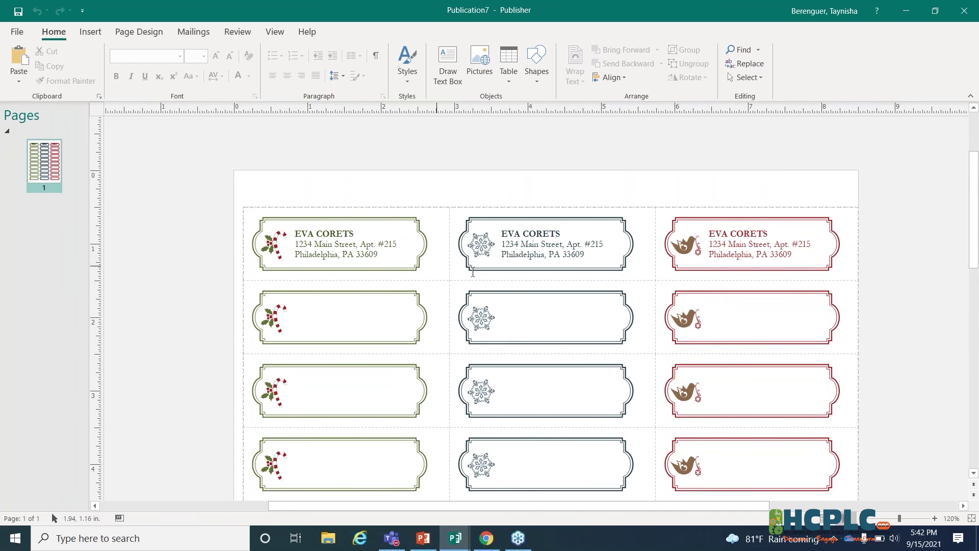
pyautogui.moveTo(978, 263); pyautogui.dragTo(977, 335)
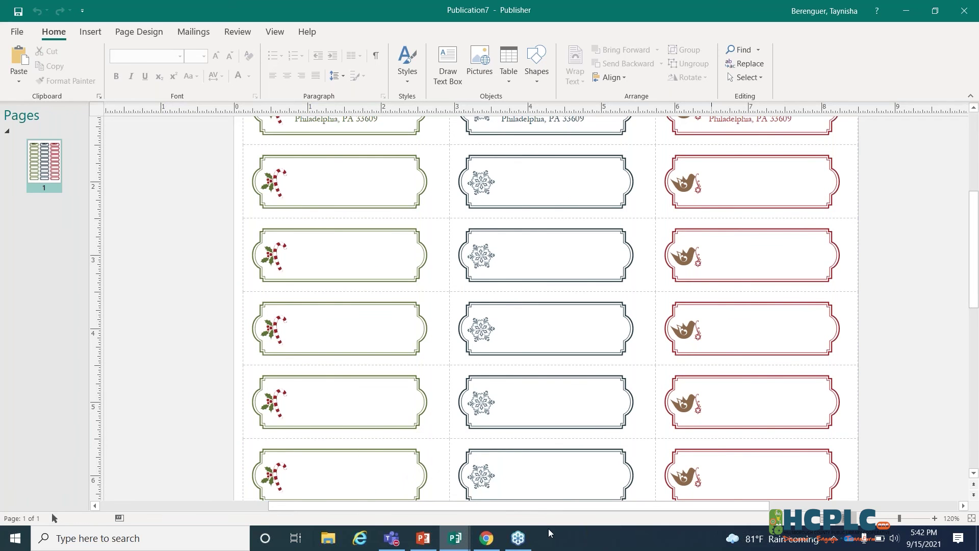
# Step: Bring up the Tech Topics presentation in PowerPoint at slide 4, Thanks for Attending
pyautogui.moveTo(486, 549)
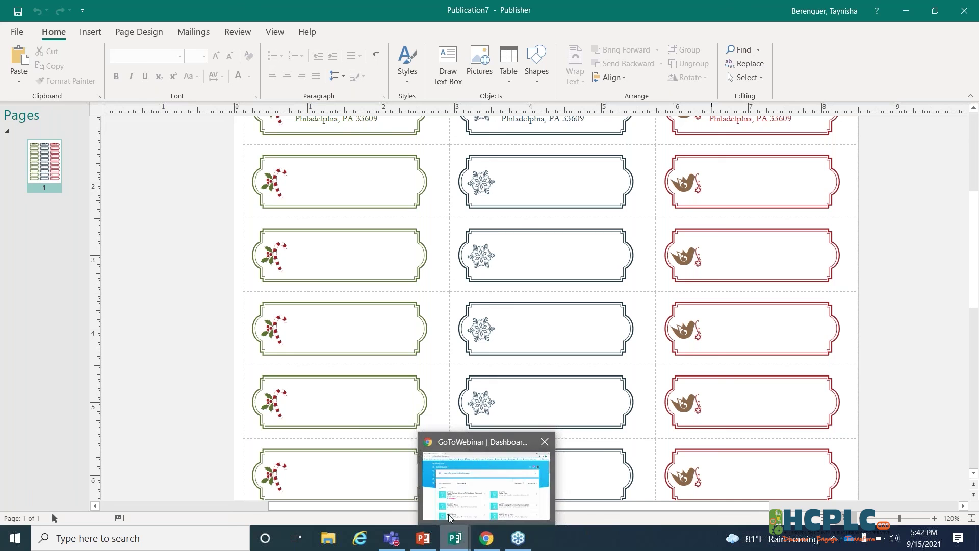
pyautogui.moveTo(455, 540)
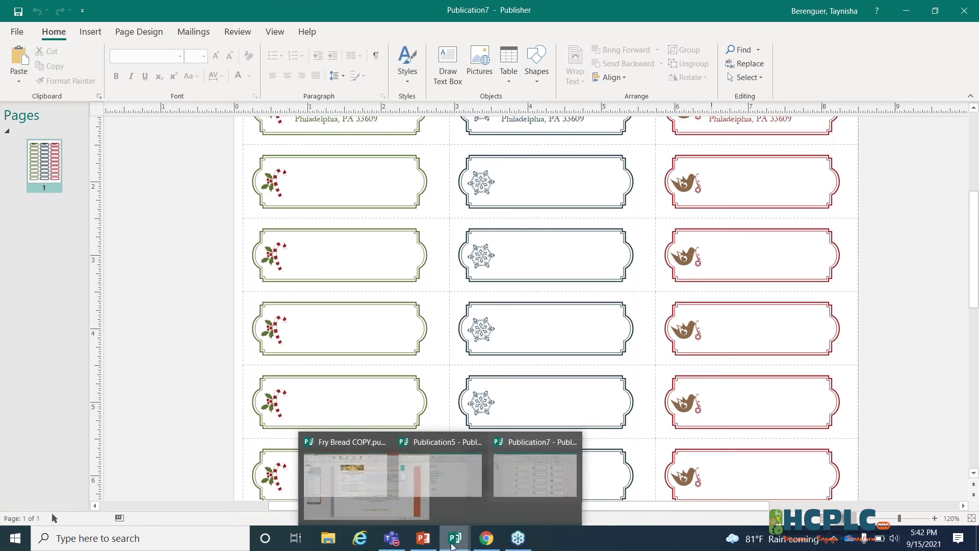
pyautogui.click(420, 540)
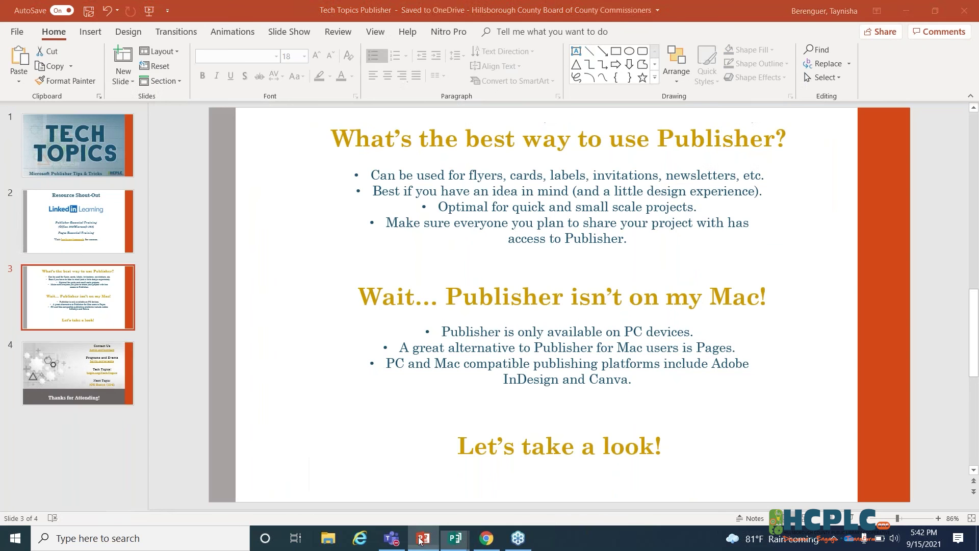
pyautogui.click(79, 378)
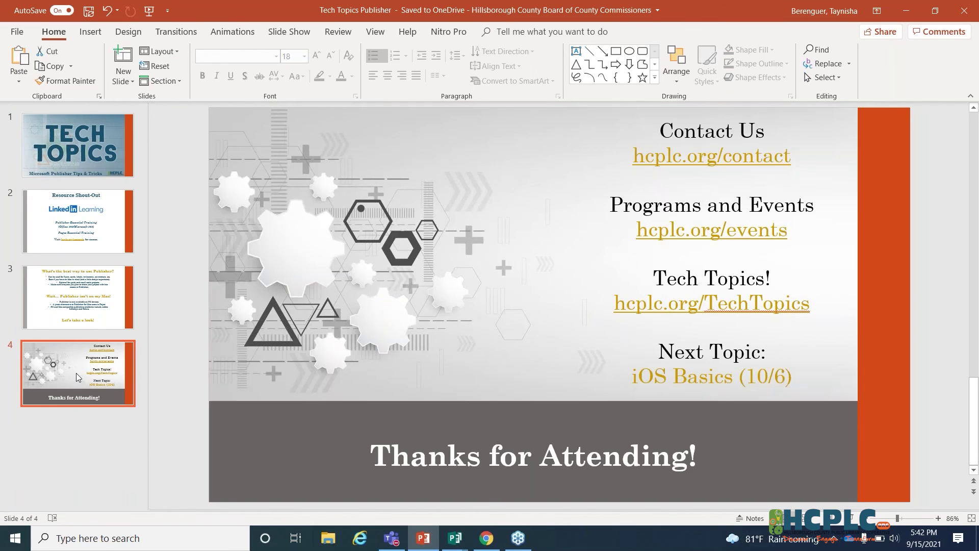